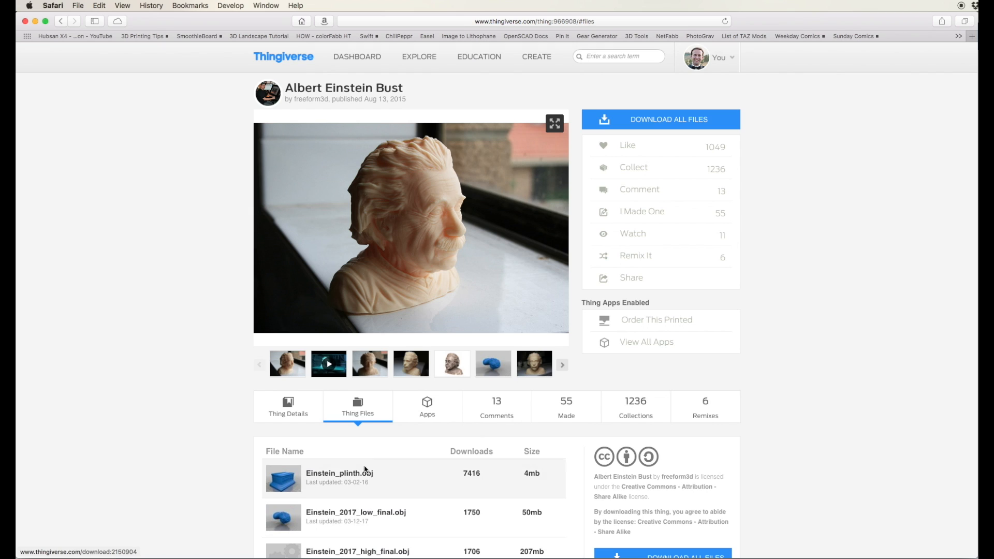
Step: Download Einstein_2017_low_final.obj from Thingiverse and import it into Slicer for Fusion 360 with the mesh up-axis set to Z
{"action": "left_click", "coordinate": [357, 513]}
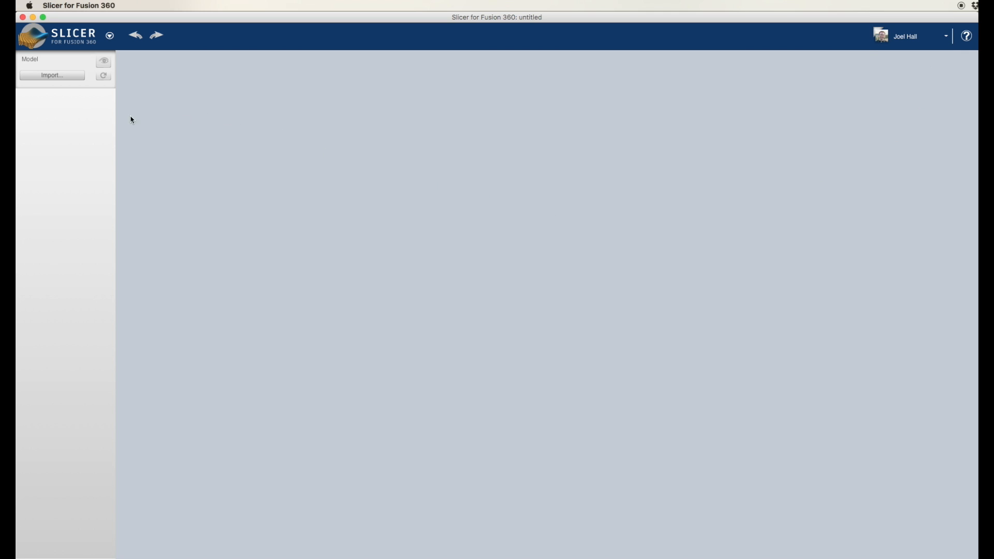
{"action": "left_click", "coordinate": [67, 76]}
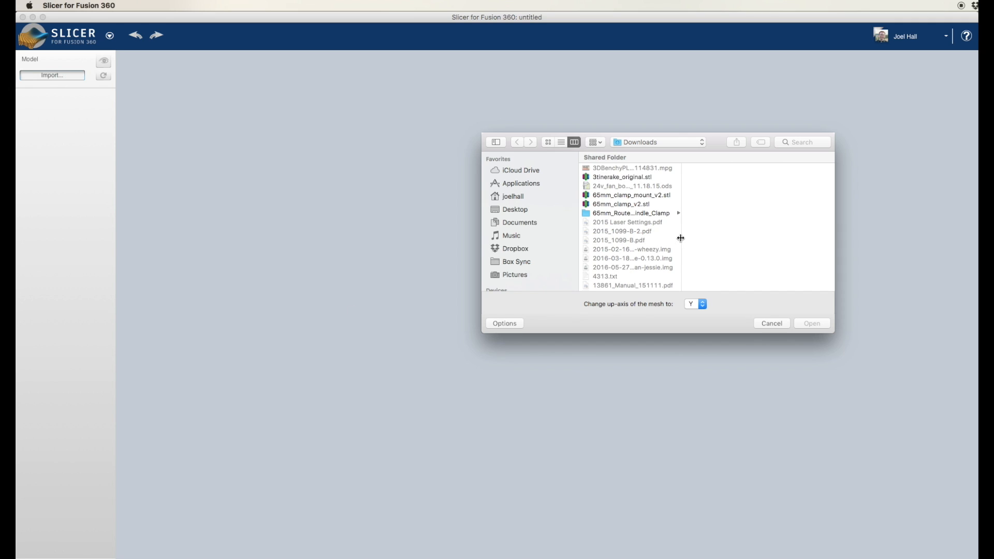
{"action": "left_click", "coordinate": [636, 255]}
{"action": "key", "text": "e"}
{"action": "scroll", "coordinate": [637, 255], "scroll_direction": "down", "scroll_amount": 3}
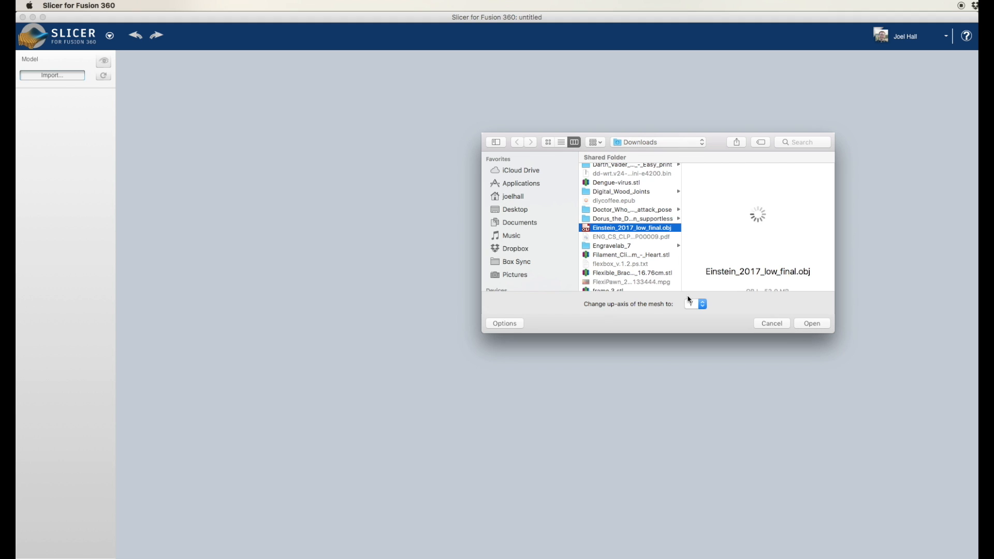
{"action": "left_click", "coordinate": [703, 308]}
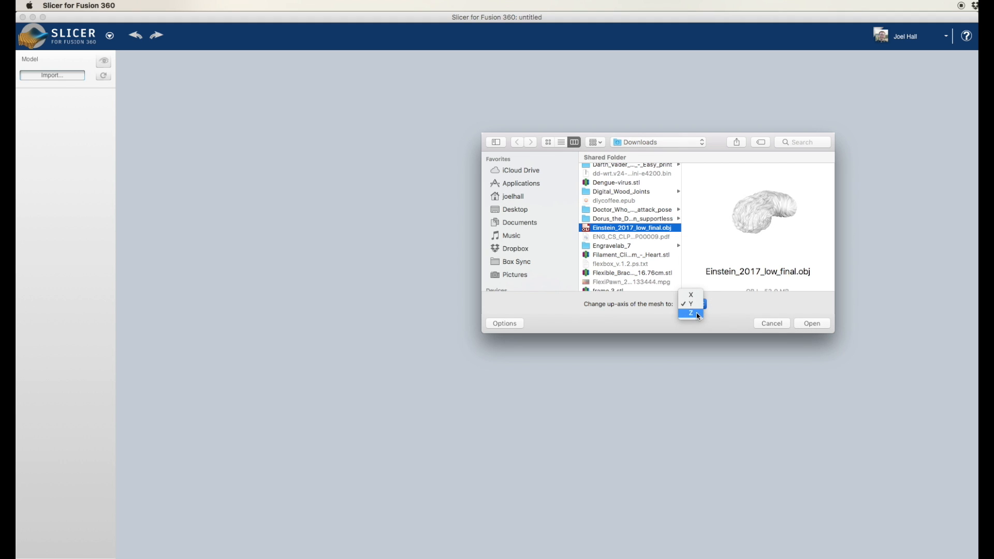
{"action": "left_click", "coordinate": [699, 315]}
{"action": "left_click", "coordinate": [811, 327]}
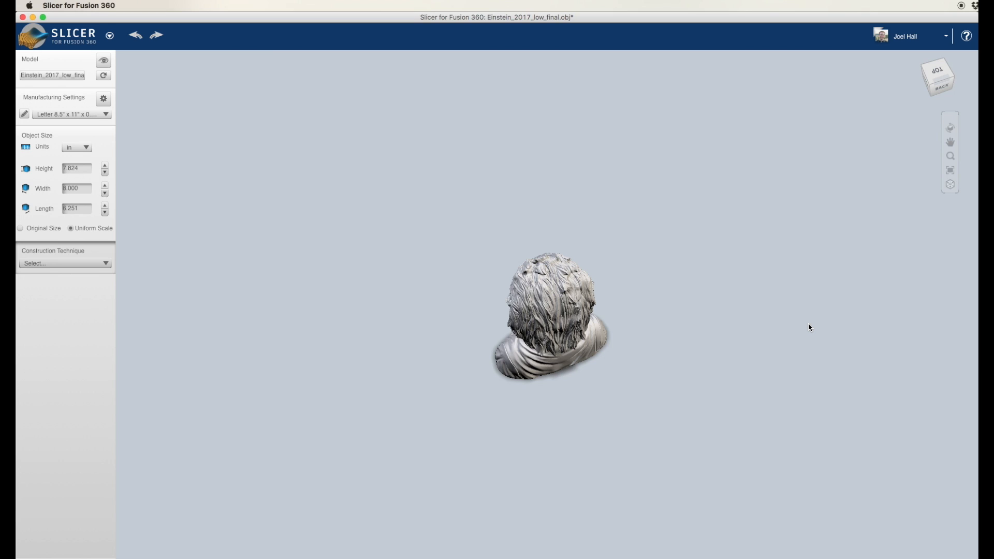
Step: Open the manufacturing presets for editing and review the material size settings of the Laser 12"x24" x 3mm preset
{"action": "right_click_drag", "start_coordinate": [584, 406], "coordinate": [723, 344]}
{"action": "scroll", "coordinate": [537, 417], "scroll_direction": "up", "scroll_amount": 8}
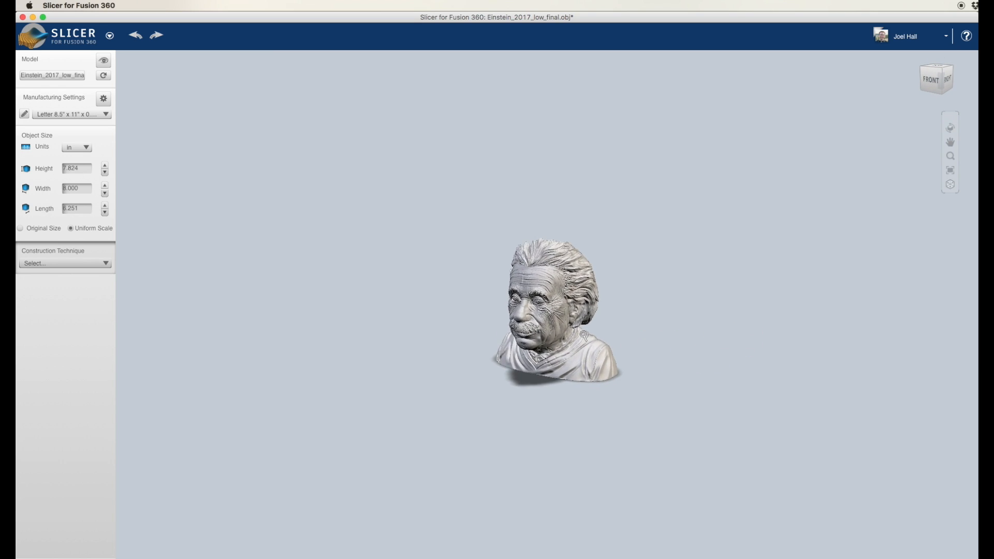
{"action": "mouse_move", "coordinate": [537, 417]}
{"action": "right_mouse_down"}
{"action": "mouse_move", "coordinate": [563, 369]}
{"action": "mouse_move", "coordinate": [558, 414]}
{"action": "right_mouse_up"}
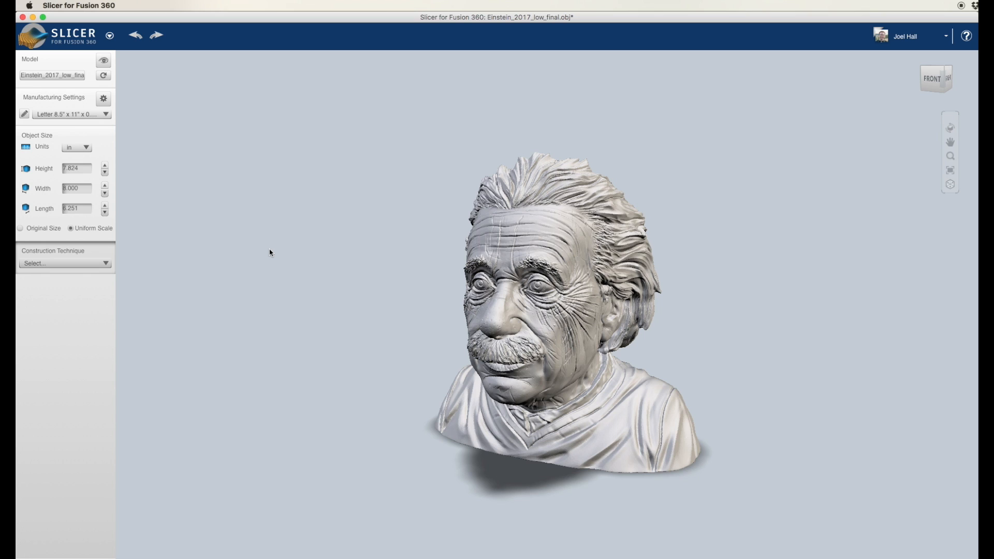
{"action": "left_click", "coordinate": [106, 114]}
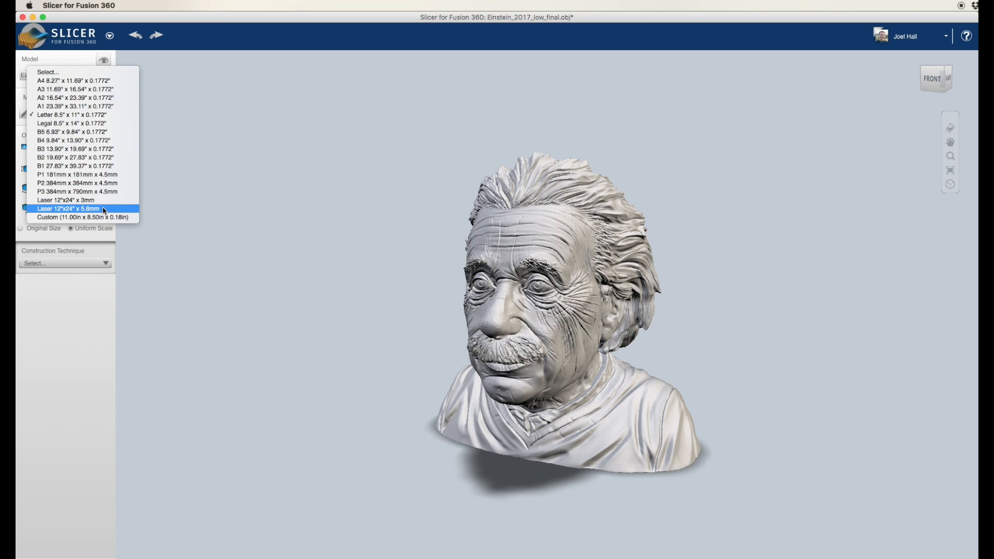
{"action": "left_click", "coordinate": [139, 111]}
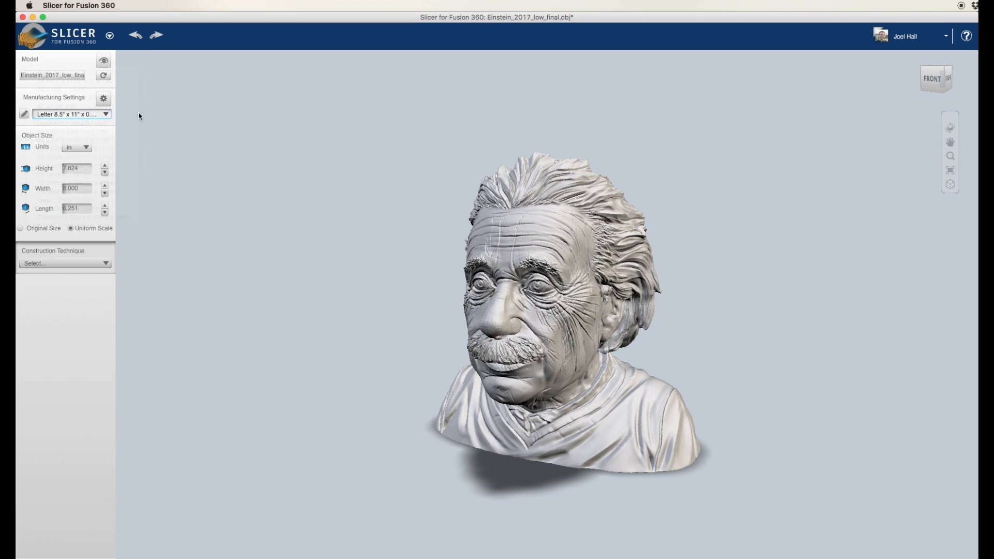
{"action": "left_click", "coordinate": [23, 114]}
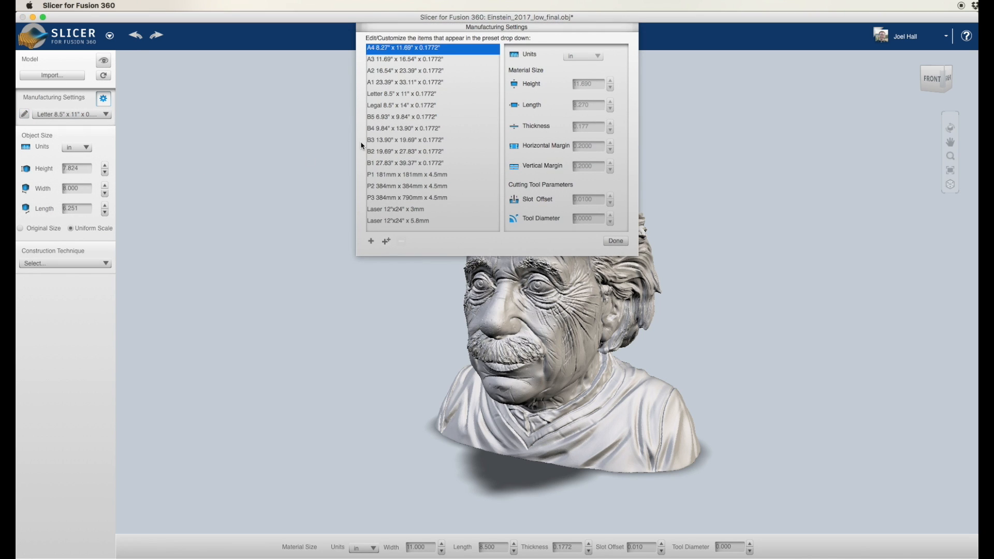
{"action": "left_click", "coordinate": [405, 222]}
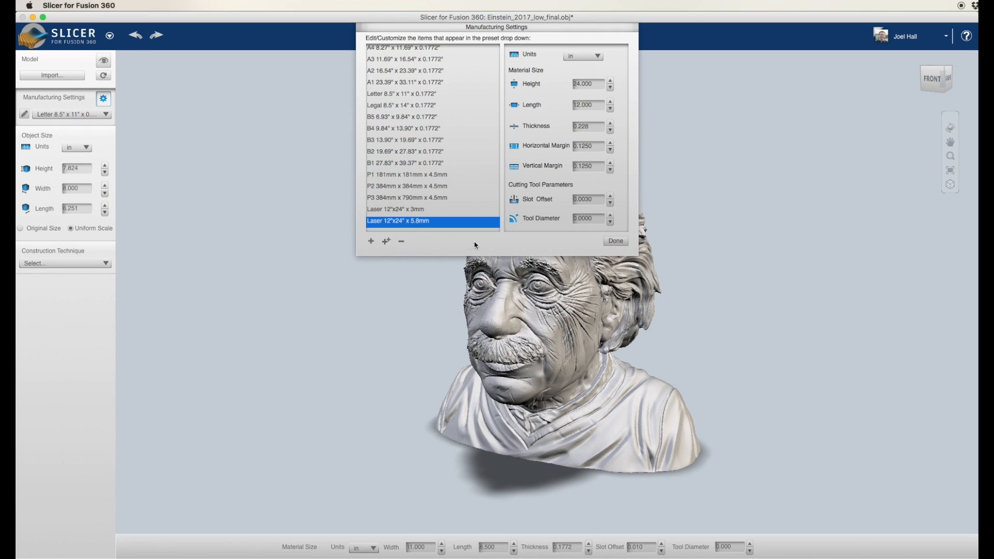
{"action": "left_click", "coordinate": [439, 209]}
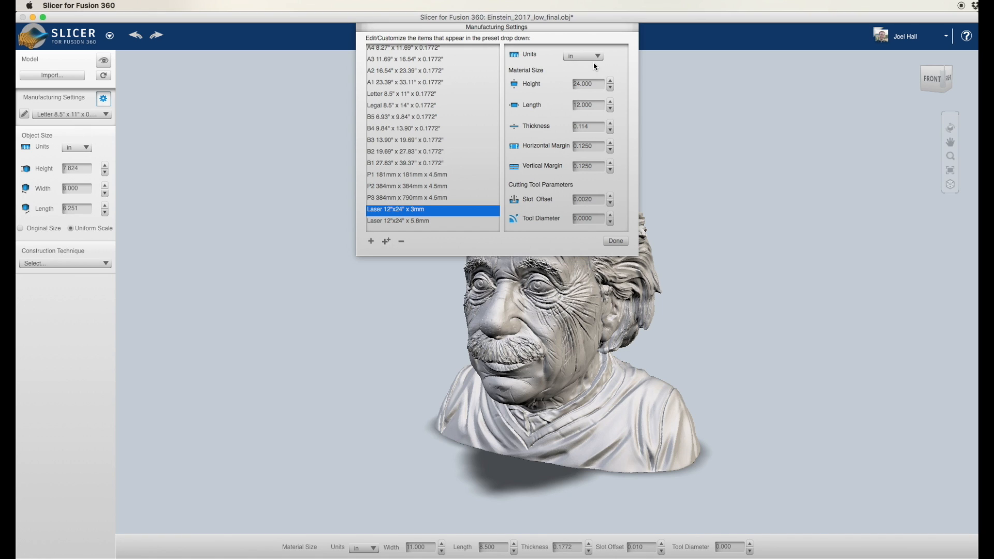
{"action": "left_click", "coordinate": [573, 87]}
{"action": "left_click", "coordinate": [580, 128]}
Step: Switch the Laser 12"x24" x 3mm preset's units to millimetres and back to inches
{"action": "left_click", "coordinate": [597, 58]}
{"action": "left_click", "coordinate": [600, 72]}
{"action": "left_click", "coordinate": [599, 57]}
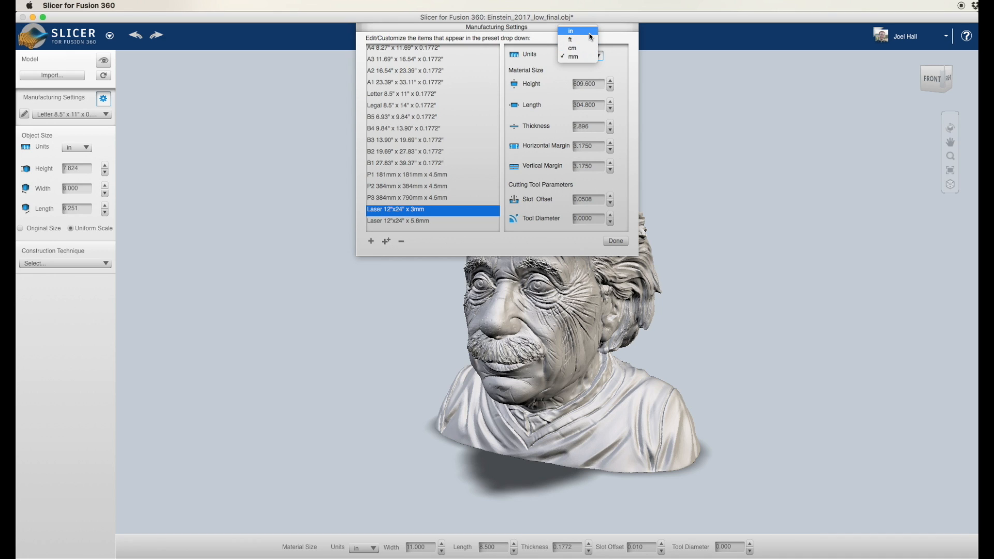
{"action": "left_click", "coordinate": [589, 32]}
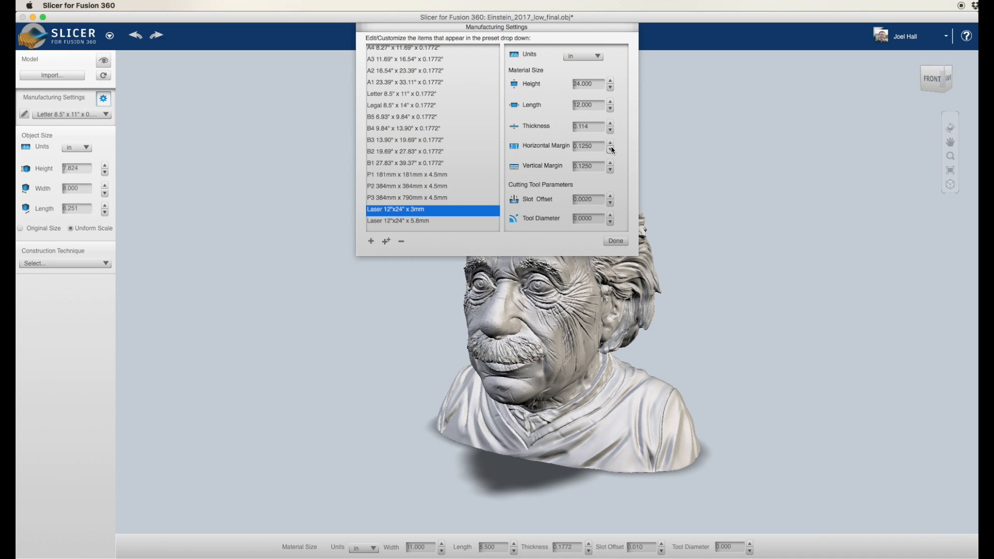
Step: Examine the preset's margins, tool diameter and slot offset, and close the manufacturing presets editor
{"action": "left_click", "coordinate": [589, 149]}
{"action": "left_click", "coordinate": [514, 185]}
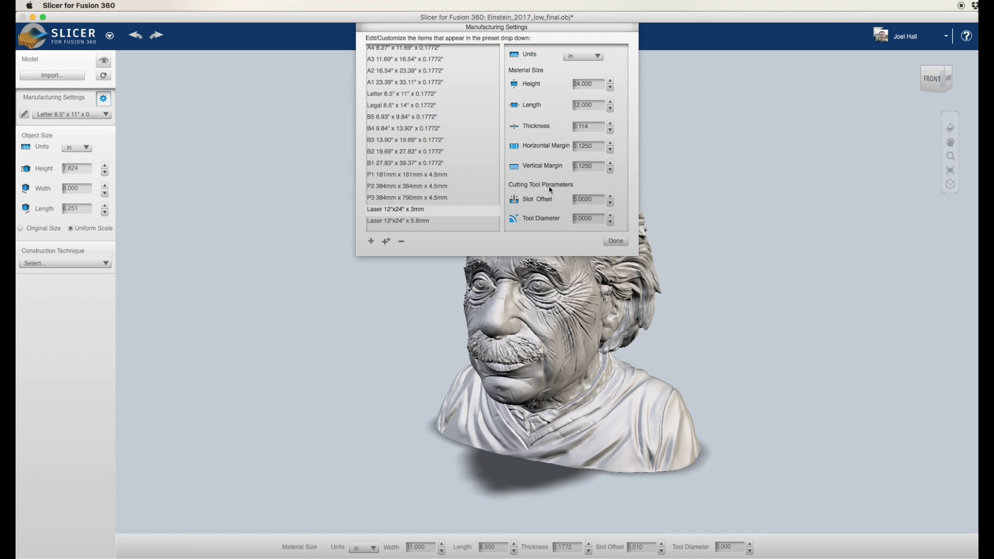
{"action": "left_click", "coordinate": [584, 220]}
{"action": "left_click", "coordinate": [559, 202]}
{"action": "left_click", "coordinate": [583, 201]}
{"action": "left_click", "coordinate": [617, 242]}
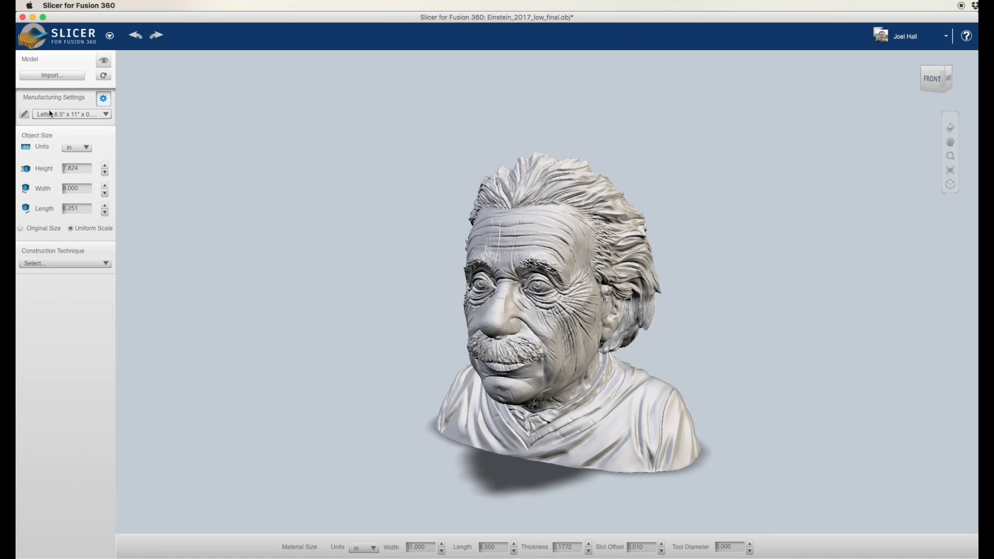
Step: Apply the Laser 12"x24" x 3mm manufacturing preset and set the bust's height to 11.75 in with uniform scale
{"action": "left_click", "coordinate": [55, 116]}
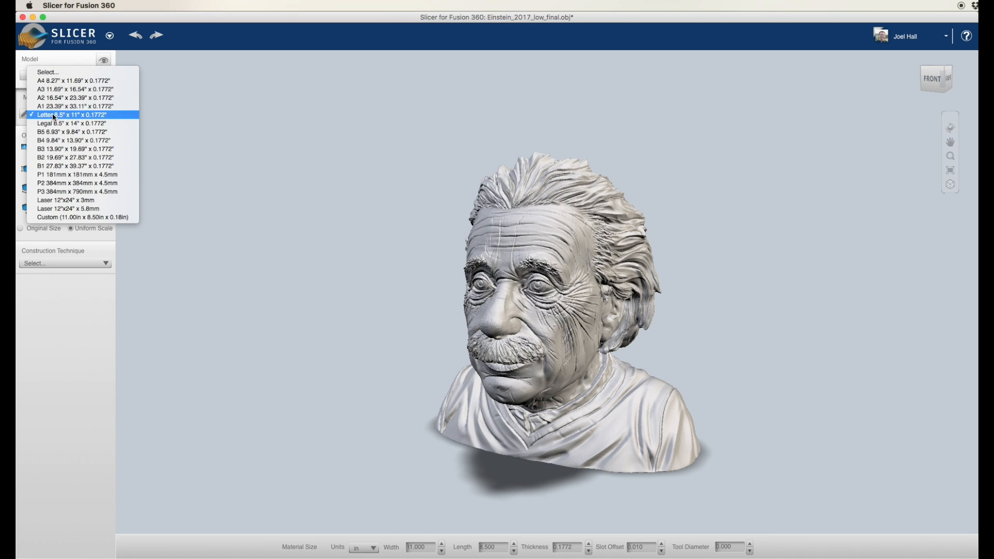
{"action": "left_click", "coordinate": [70, 201]}
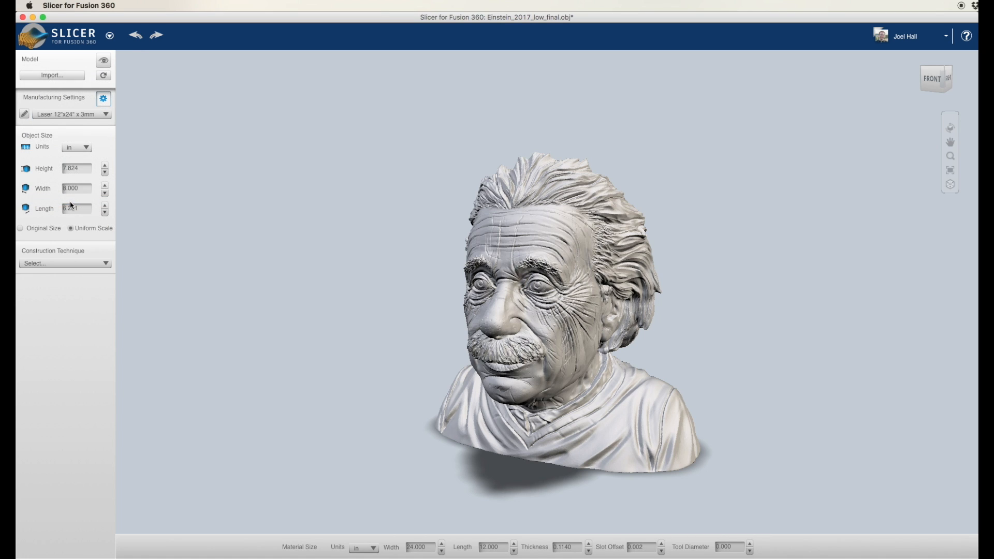
{"action": "left_click", "coordinate": [73, 167]}
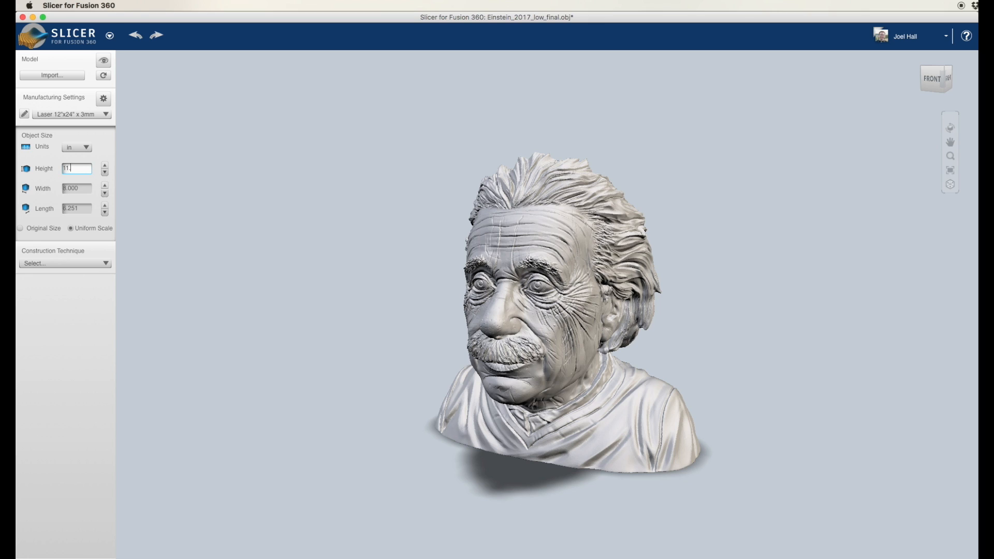
{"action": "type", "text": "75"}
{"action": "key", "text": "Return"}
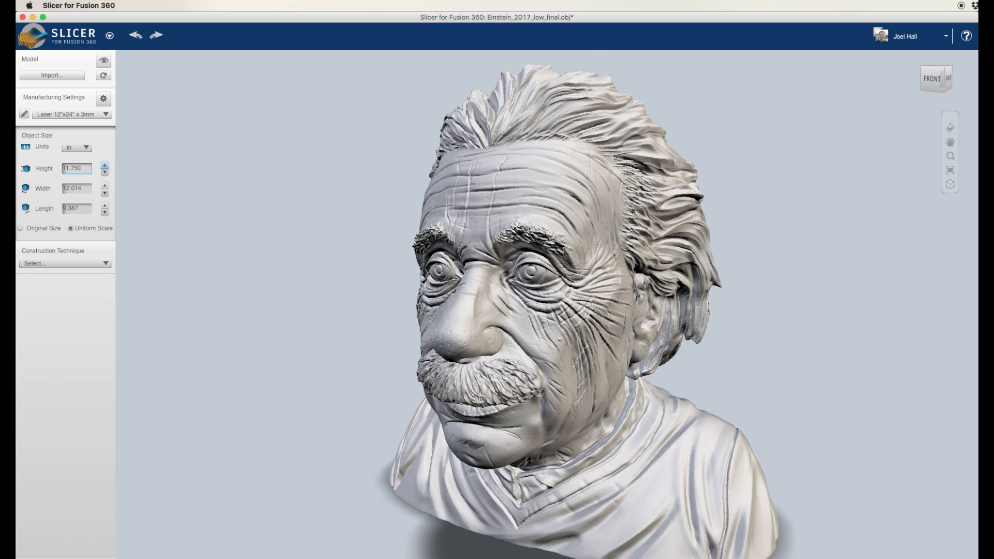
Step: Set the bust's construction technique to Interlocked Slices
{"action": "scroll", "coordinate": [516, 369], "scroll_direction": "down", "scroll_amount": 3}
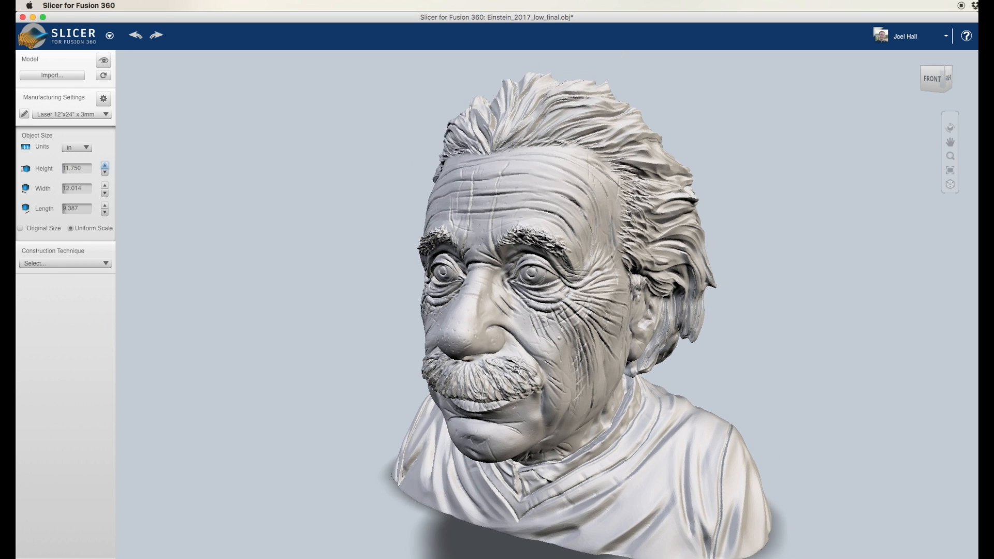
{"action": "scroll", "coordinate": [516, 369], "scroll_direction": "down", "scroll_amount": 2}
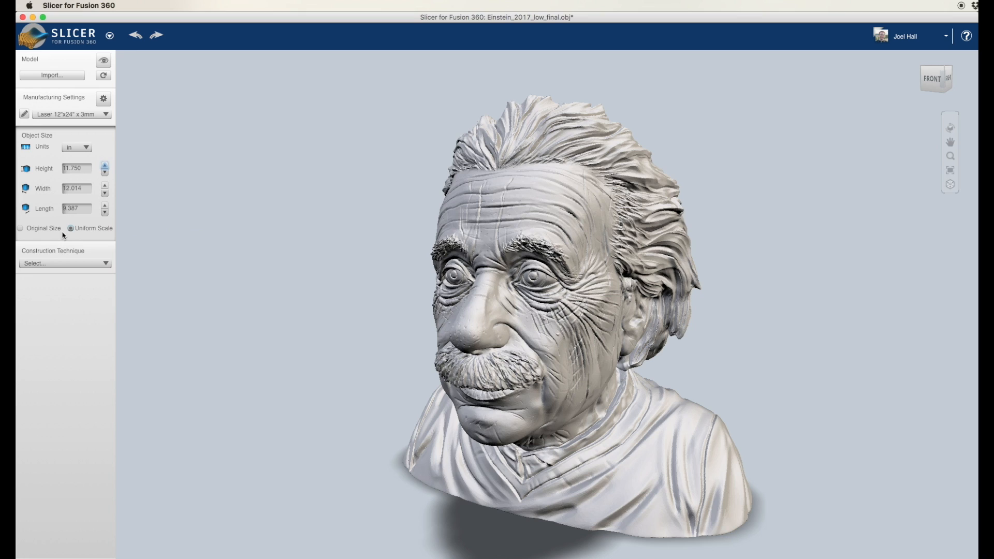
{"action": "left_click", "coordinate": [69, 264]}
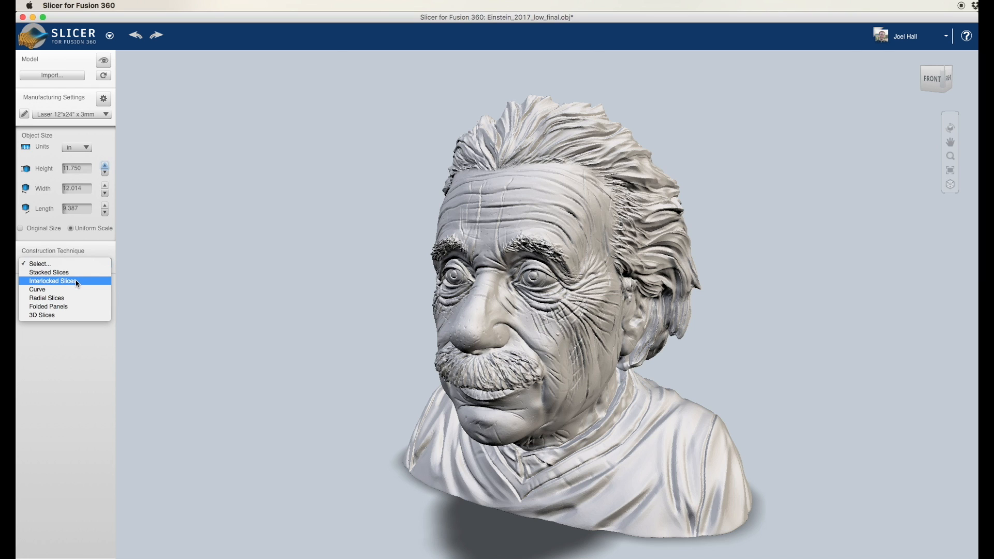
{"action": "left_click", "coordinate": [76, 281]}
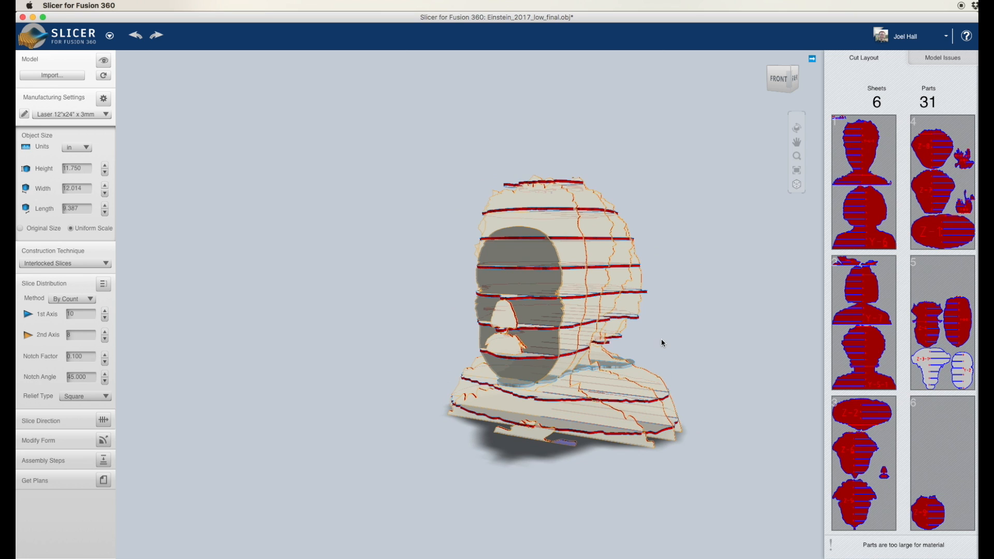
{"action": "left_click_drag", "start_coordinate": [661, 338], "coordinate": [595, 319]}
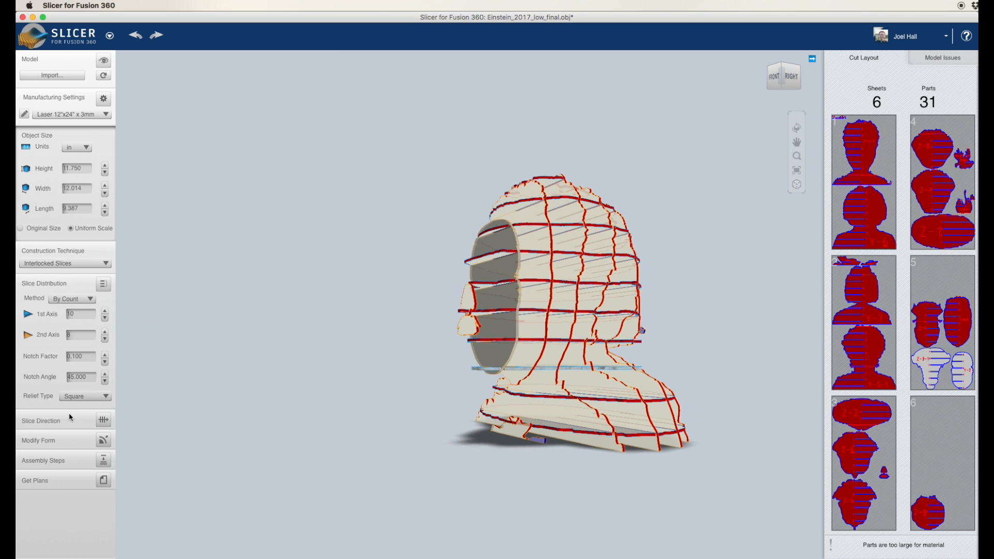
Step: Rotate the second-axis slice direction around the vertical axis toward the bust's right side, keeping Interlocked Slices, and finish editing the direction
{"action": "left_click", "coordinate": [104, 420]}
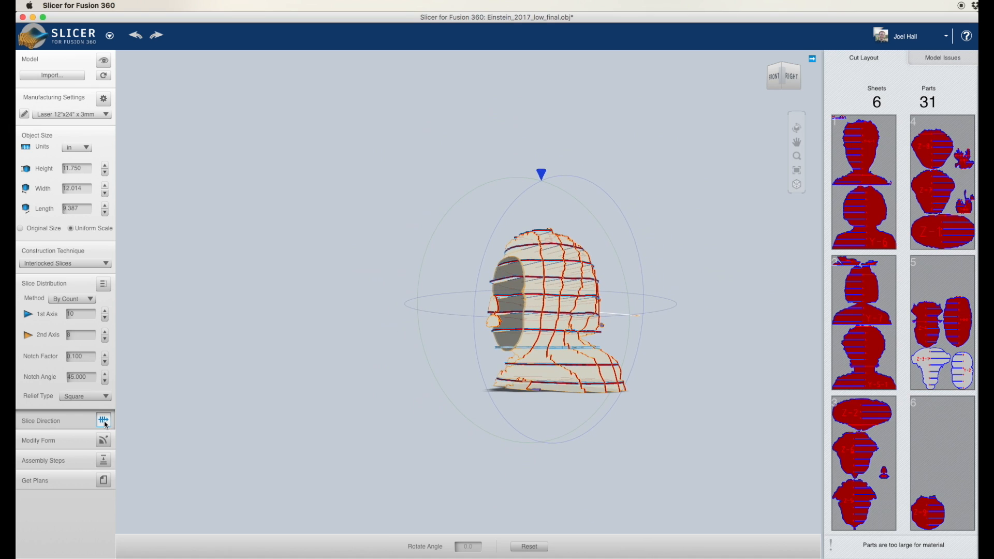
{"action": "left_click_drag", "start_coordinate": [367, 368], "coordinate": [359, 441]}
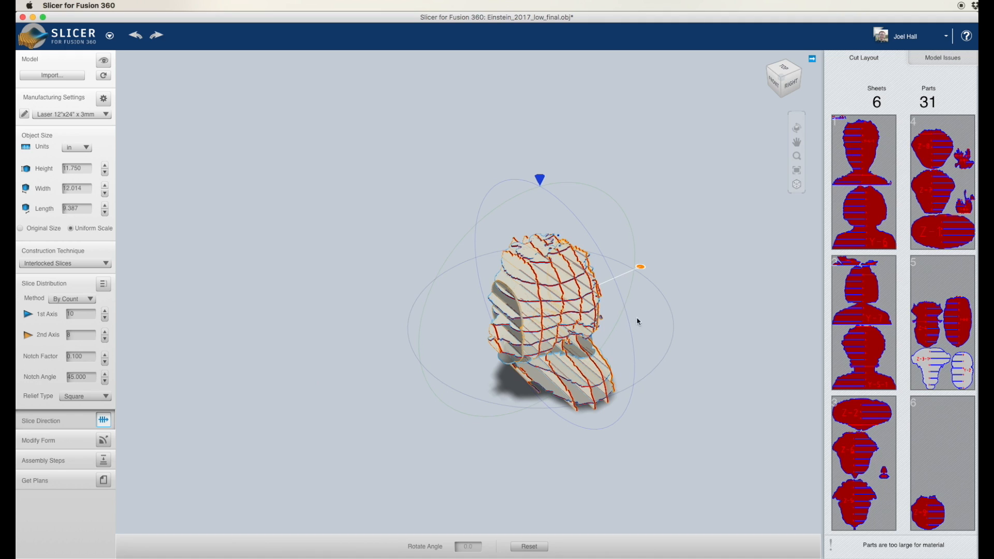
{"action": "left_click_drag", "start_coordinate": [644, 270], "coordinate": [620, 380]}
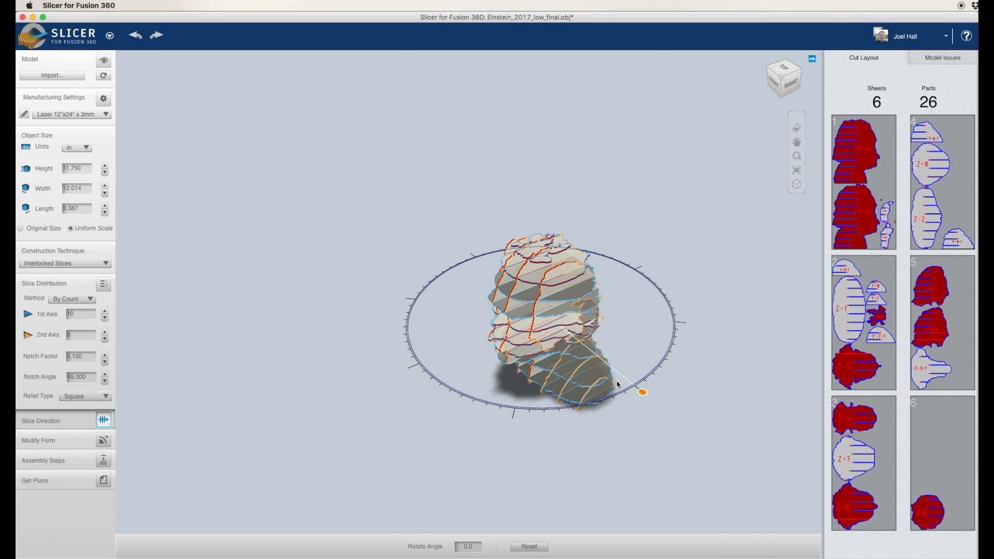
{"action": "left_click_drag", "start_coordinate": [538, 434], "coordinate": [498, 426]}
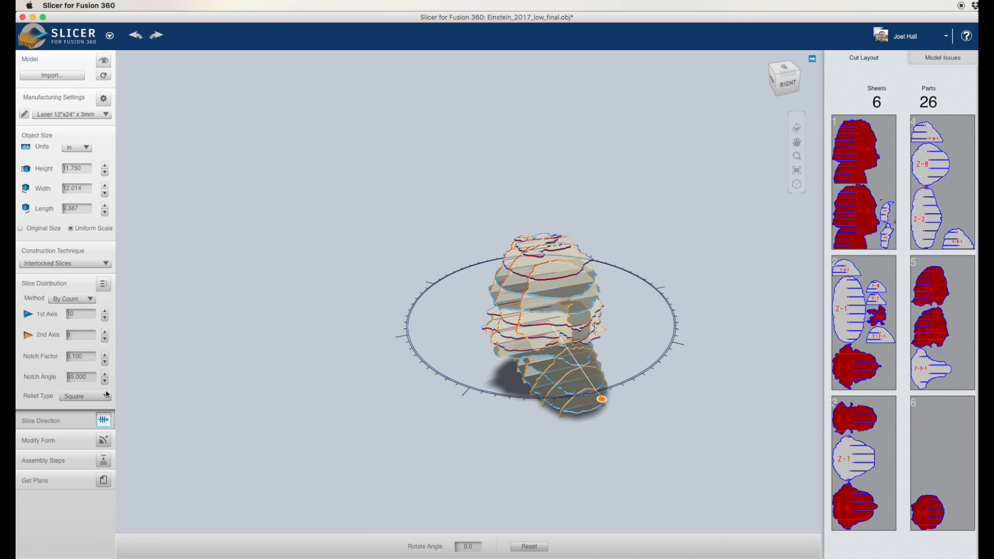
{"action": "left_click", "coordinate": [90, 264]}
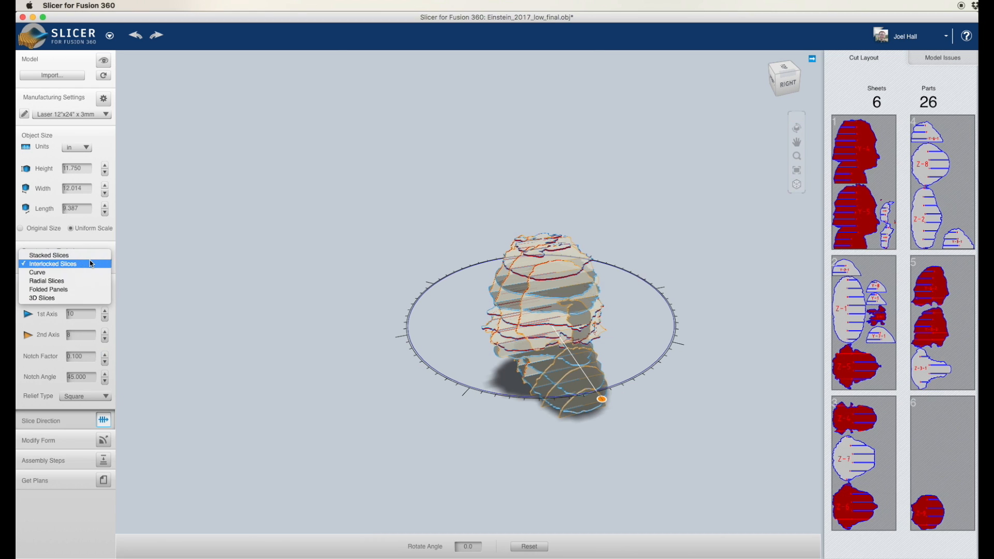
{"action": "left_click", "coordinate": [91, 264]}
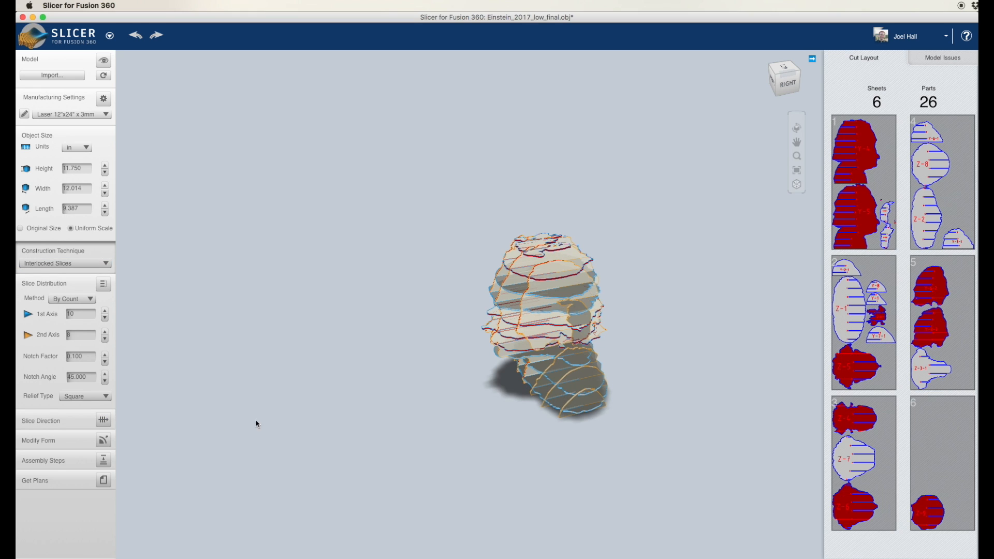
Step: Inspect the interlocked slice structure of the bust up close from the front
{"action": "scroll", "coordinate": [621, 408], "scroll_direction": "up", "scroll_amount": 3}
{"action": "right_click_drag", "start_coordinate": [621, 448], "coordinate": [719, 408]}
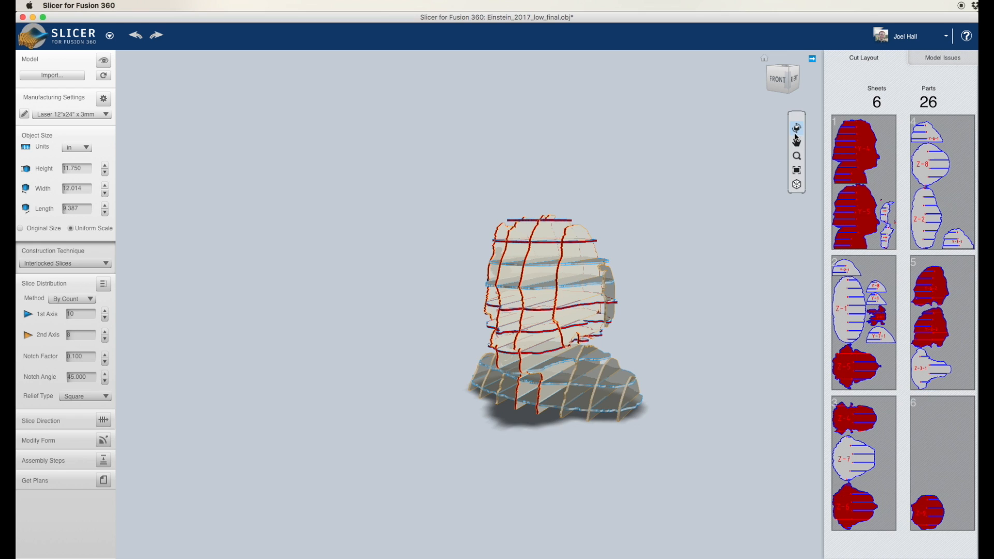
{"action": "middle_click_drag", "start_coordinate": [626, 306], "coordinate": [597, 312]}
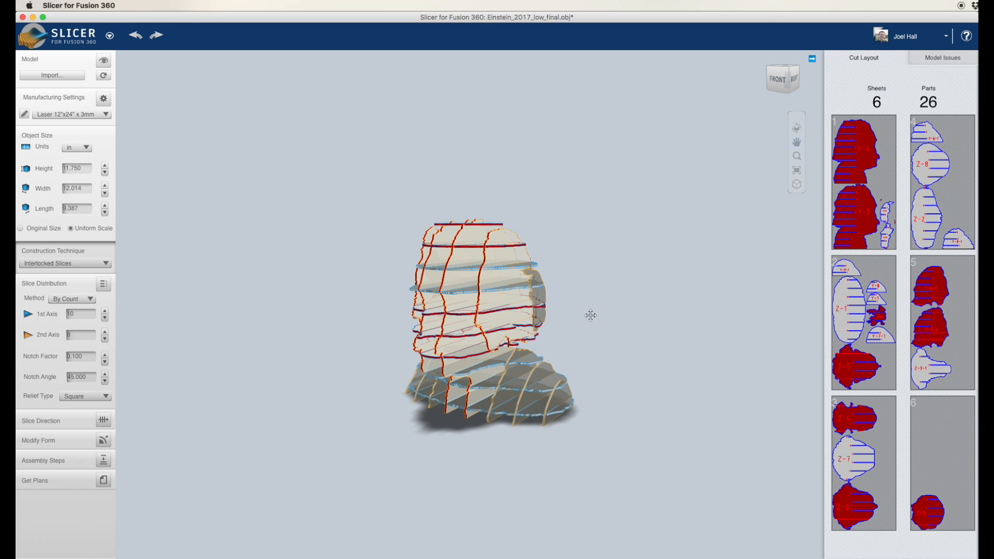
{"action": "scroll", "coordinate": [591, 313], "scroll_direction": "up", "scroll_amount": 2}
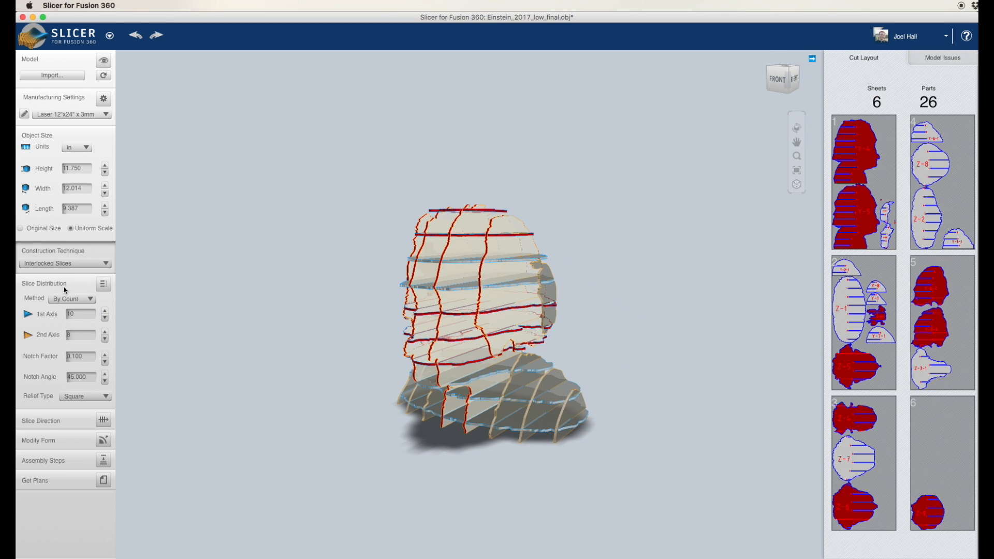
{"action": "middle_click_drag", "start_coordinate": [281, 373], "coordinate": [332, 400], "text": "shift"}
{"action": "scroll", "coordinate": [349, 422], "scroll_direction": "up", "scroll_amount": 5}
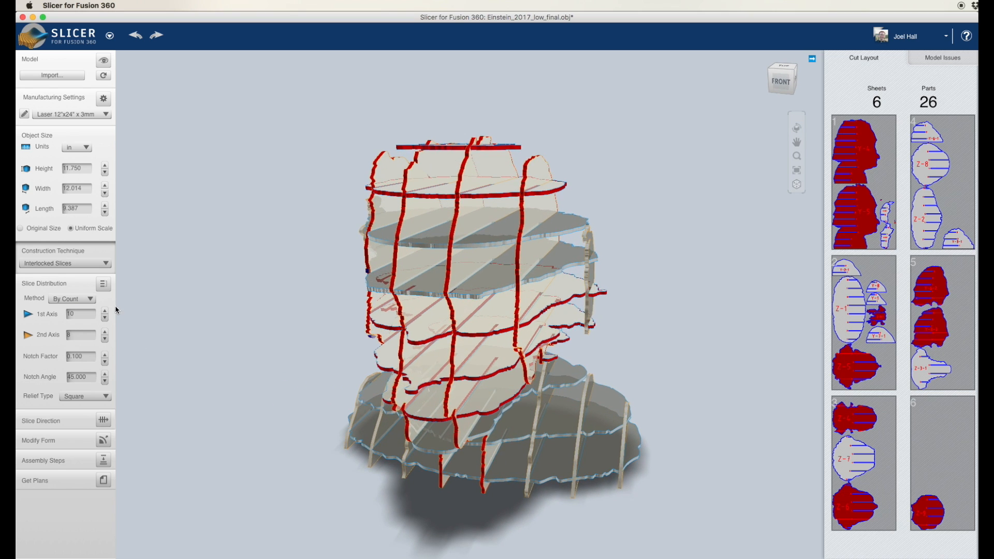
Step: Distribute the bust's slices by distance, with 1.000 in spacing on both the first and second axes
{"action": "left_click", "coordinate": [79, 314]}
{"action": "left_click", "coordinate": [83, 300]}
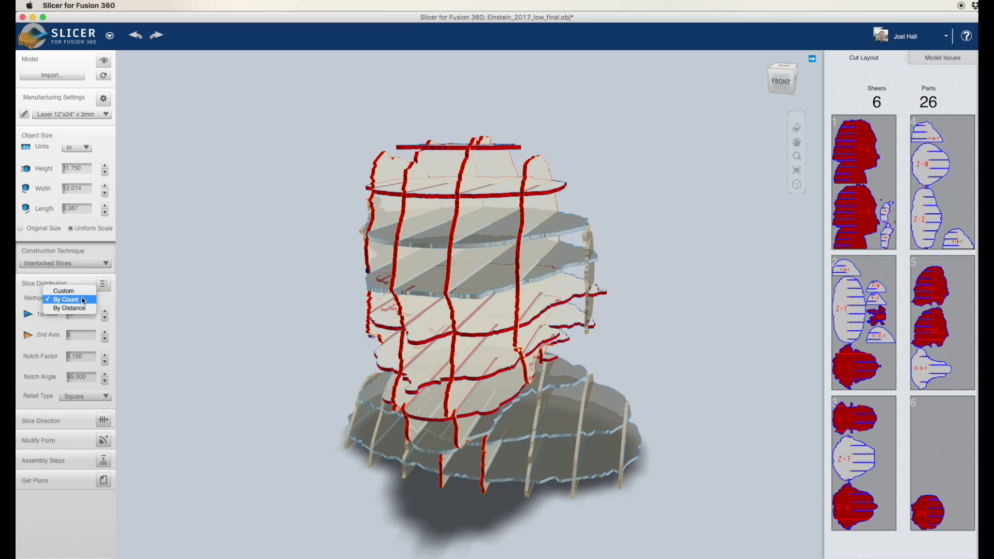
{"action": "left_click", "coordinate": [69, 308]}
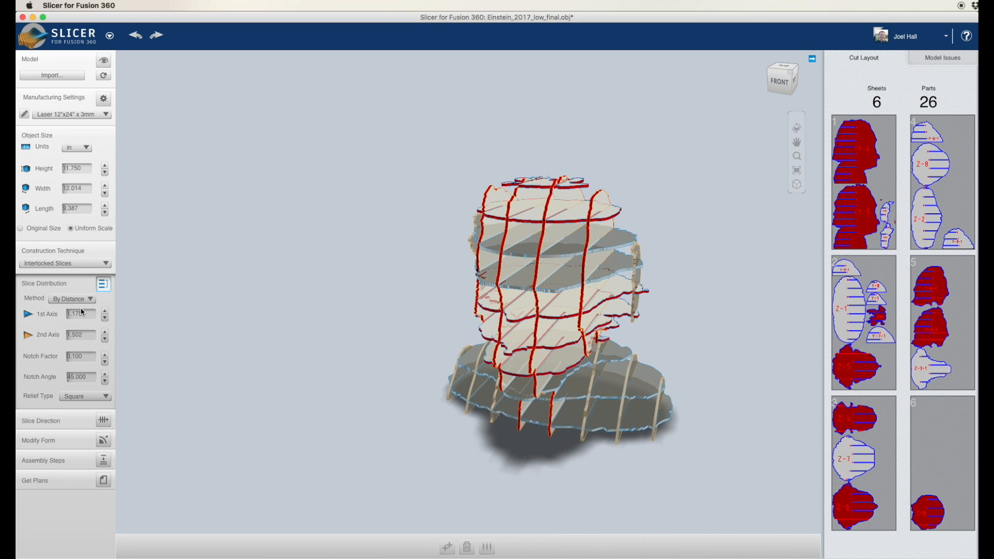
{"action": "type", "text": "1"}
{"action": "key", "text": "Return"}
{"action": "key", "text": "Tab"}
{"action": "type", "text": "1"}
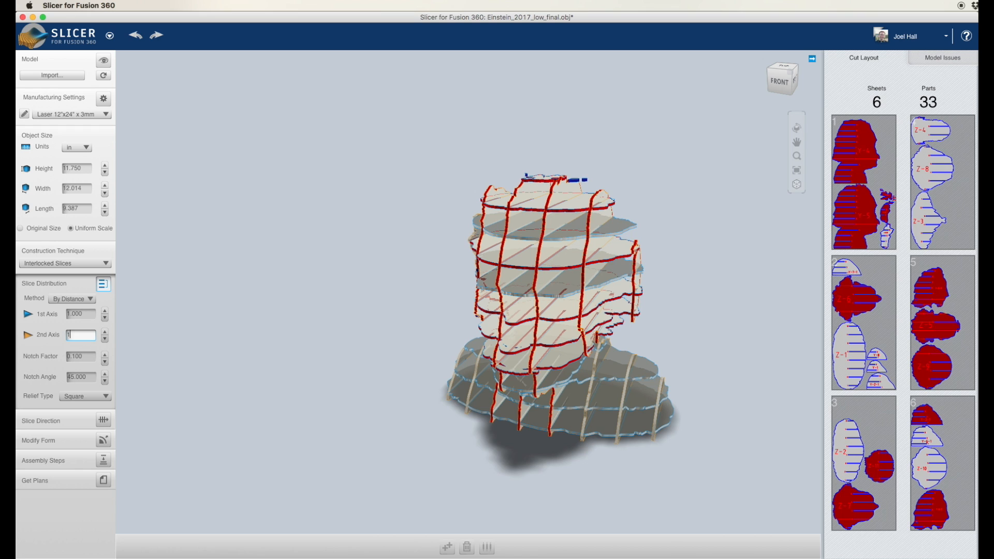
{"action": "key", "text": "Return"}
Step: Inspect the sliced bust from its right side and review the notch factor, notch angle and relief type options
{"action": "left_click_drag", "start_coordinate": [629, 446], "coordinate": [617, 392]}
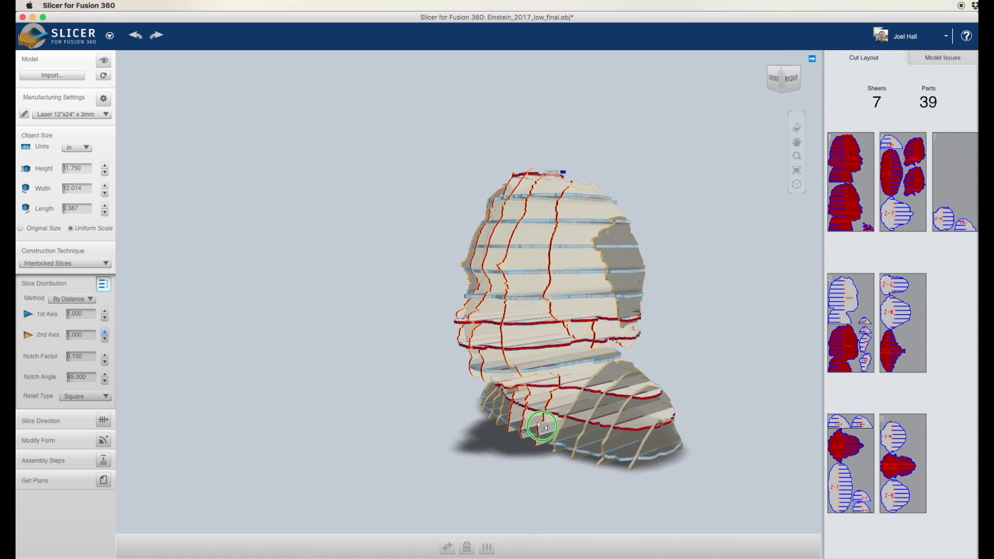
{"action": "left_click_drag", "start_coordinate": [523, 436], "coordinate": [580, 411]}
{"action": "scroll", "coordinate": [522, 424], "scroll_direction": "up", "scroll_amount": 3}
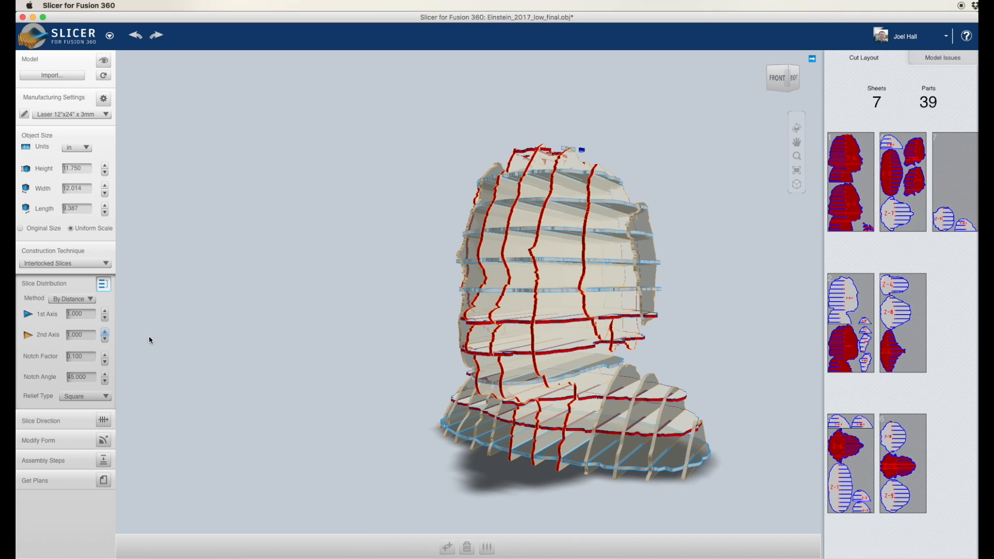
{"action": "left_click", "coordinate": [75, 356]}
{"action": "left_click", "coordinate": [89, 374]}
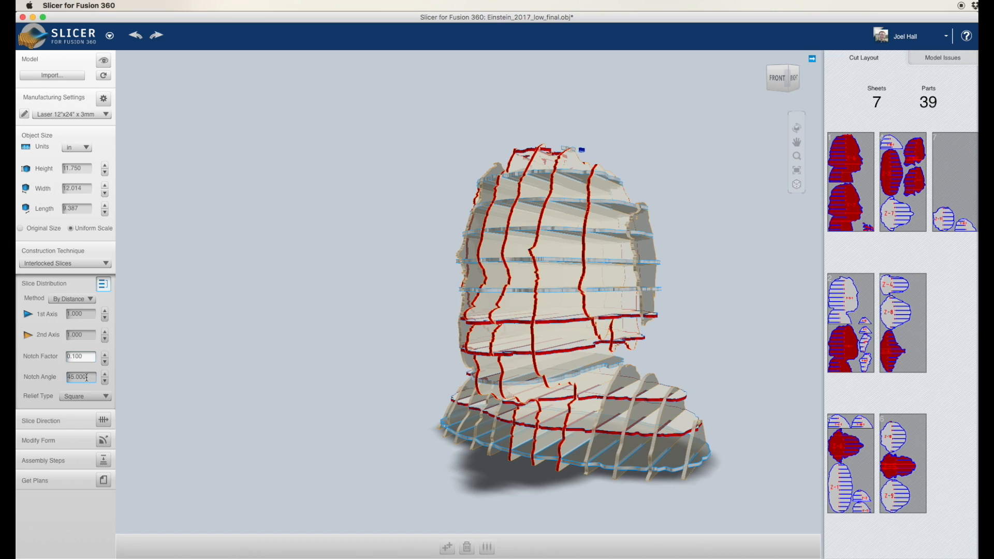
{"action": "left_click", "coordinate": [91, 397]}
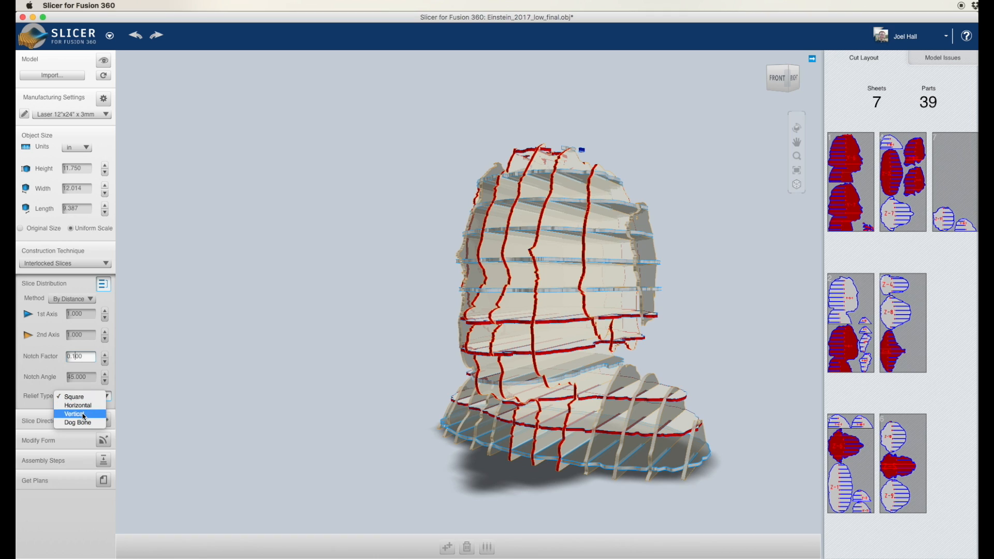
{"action": "left_click", "coordinate": [33, 390]}
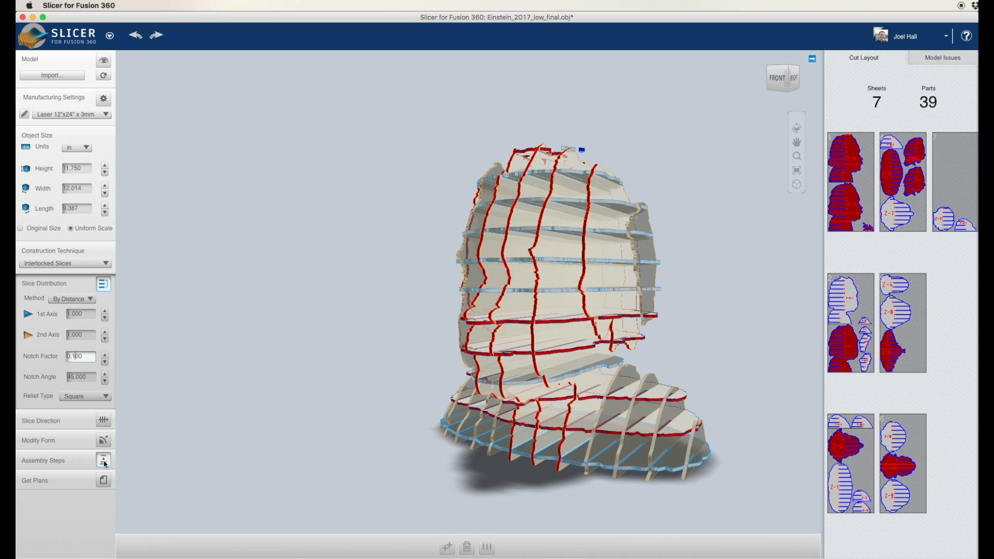
Step: Preview the bust's assembly steps in Plywood, running through the sequence from the first part to the nearly complete bust
{"action": "left_click", "coordinate": [104, 463]}
{"action": "left_click", "coordinate": [158, 549]}
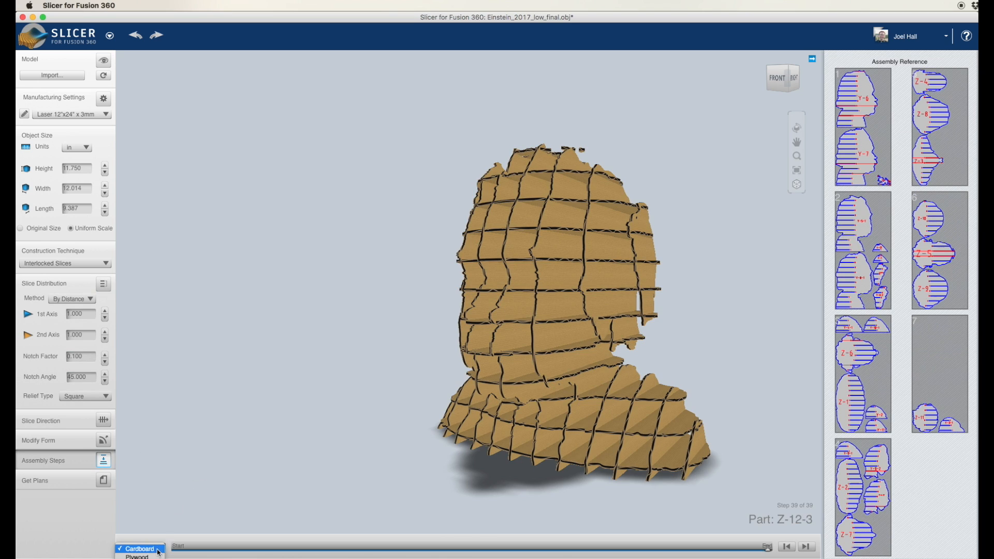
{"action": "left_click", "coordinate": [138, 556]}
{"action": "left_click", "coordinate": [218, 549]}
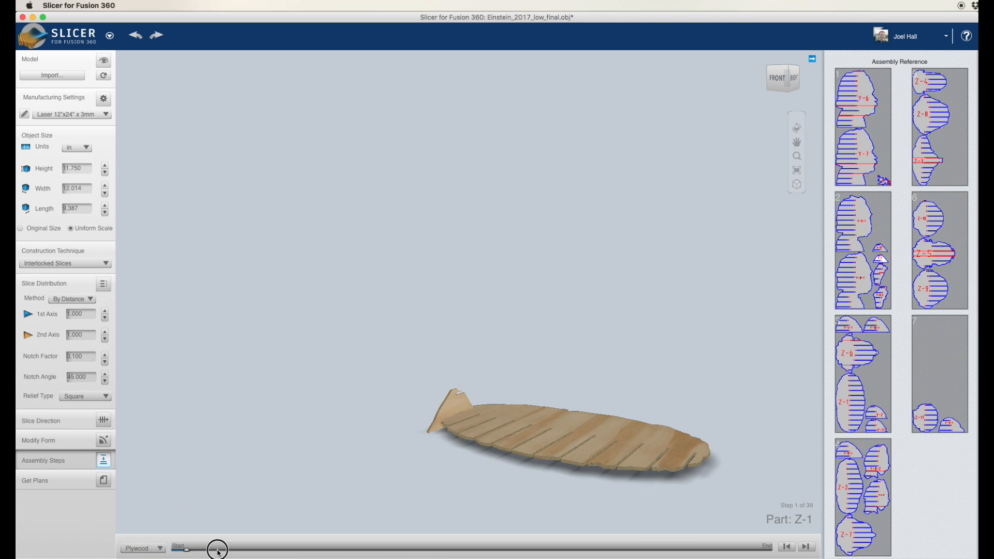
{"action": "left_click_drag", "start_coordinate": [217, 551], "coordinate": [790, 547]}
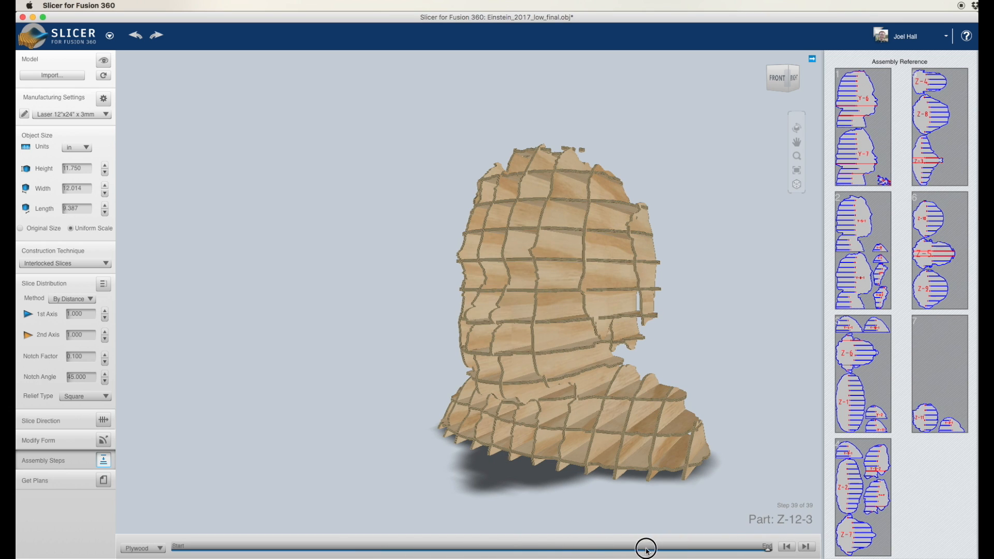
{"action": "left_click_drag", "start_coordinate": [646, 550], "coordinate": [729, 549]}
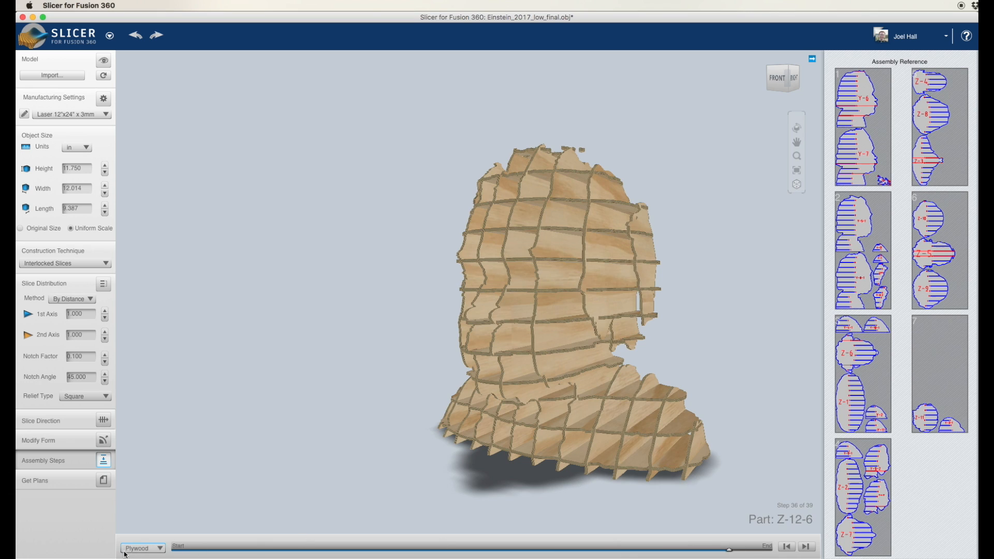
Step: Switch the assembly preview material to Cardboard and run the sequence back to step 9
{"action": "left_click", "coordinate": [143, 548]}
{"action": "left_click", "coordinate": [141, 537]}
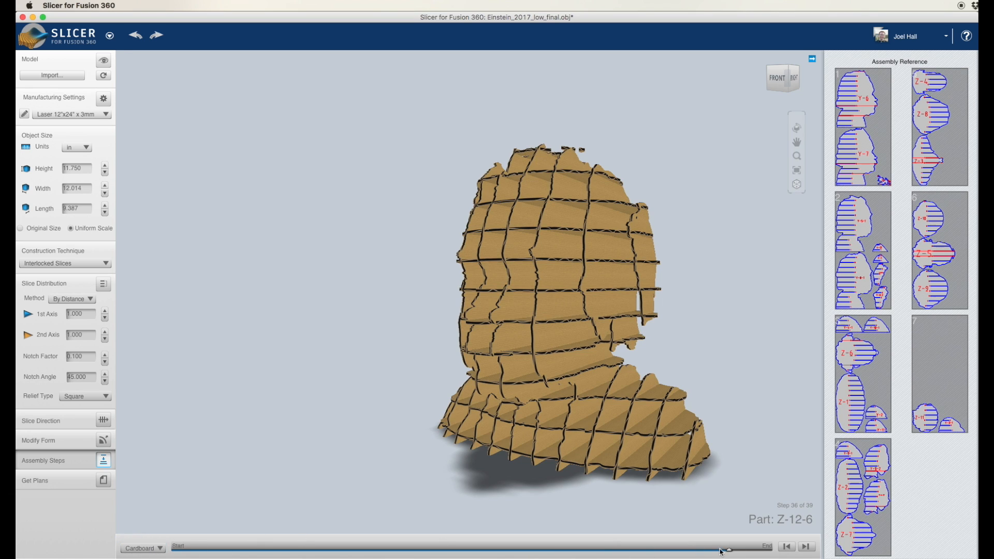
{"action": "left_click_drag", "start_coordinate": [730, 551], "coordinate": [282, 554]}
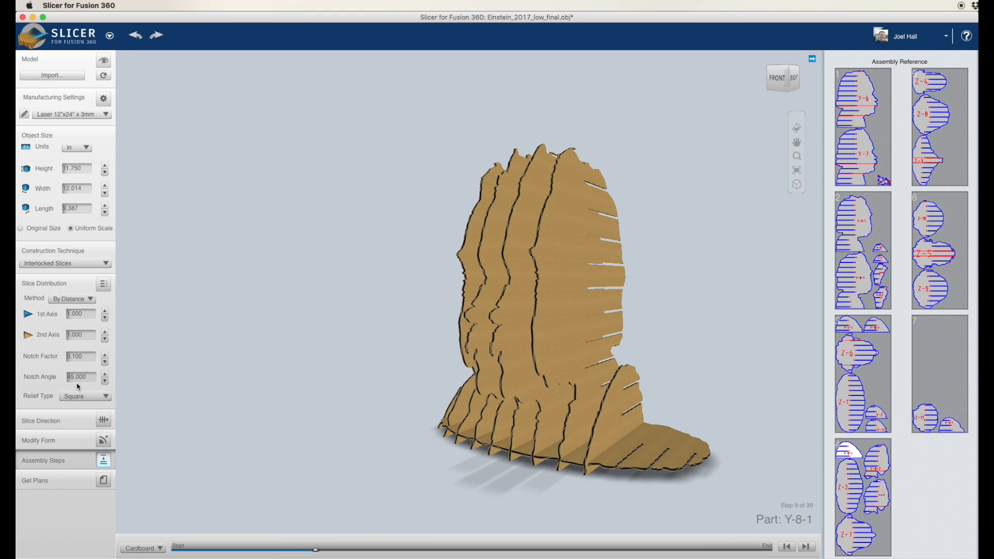
Step: Export the cut plans to the computer as a PDF named Einstien in the Downloads folder
{"action": "left_click", "coordinate": [103, 480]}
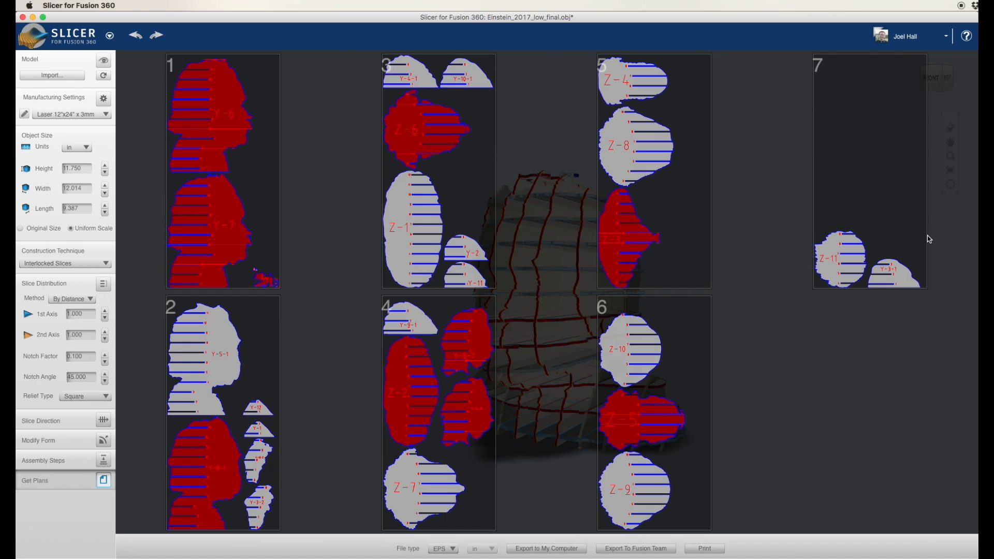
{"action": "left_click", "coordinate": [452, 550]}
{"action": "left_click", "coordinate": [448, 557]}
{"action": "left_click", "coordinate": [546, 548]}
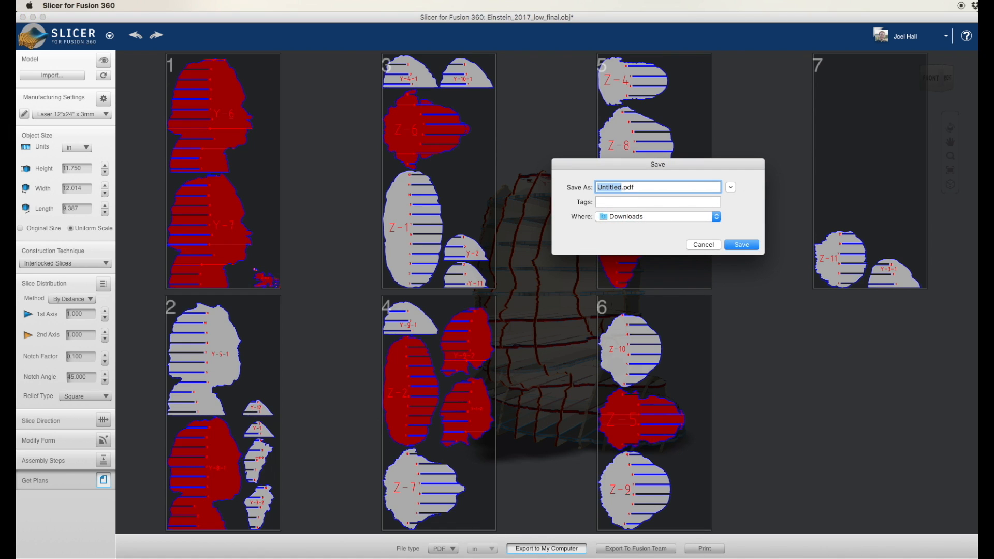
{"action": "type", "text": "Einstien"}
{"action": "left_click", "coordinate": [742, 245]}
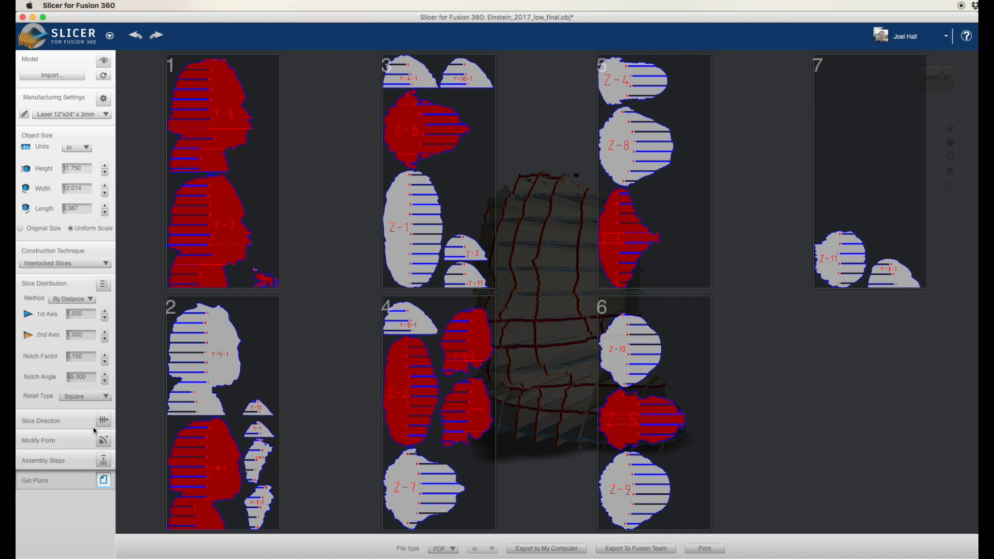
Step: Leave the plans and reopen the slice distribution for editing, with the bust seen from the front
{"action": "left_click", "coordinate": [103, 284]}
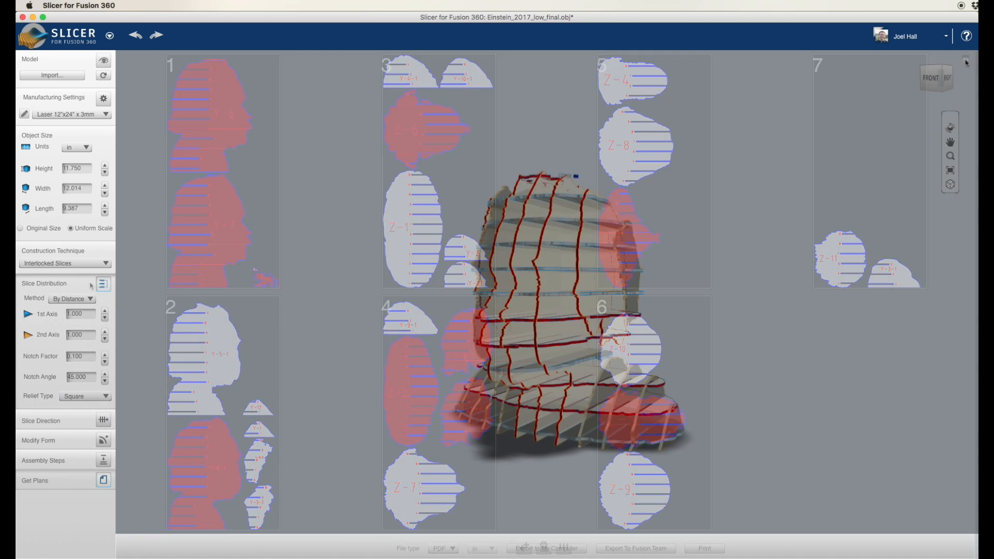
{"action": "middle_click_drag", "start_coordinate": [766, 279], "coordinate": [808, 234], "text": "shift"}
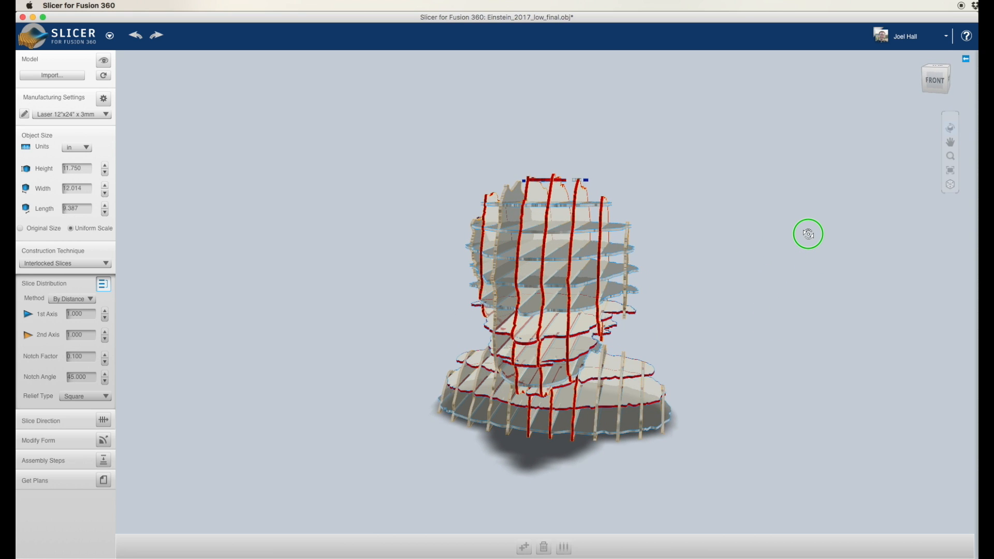